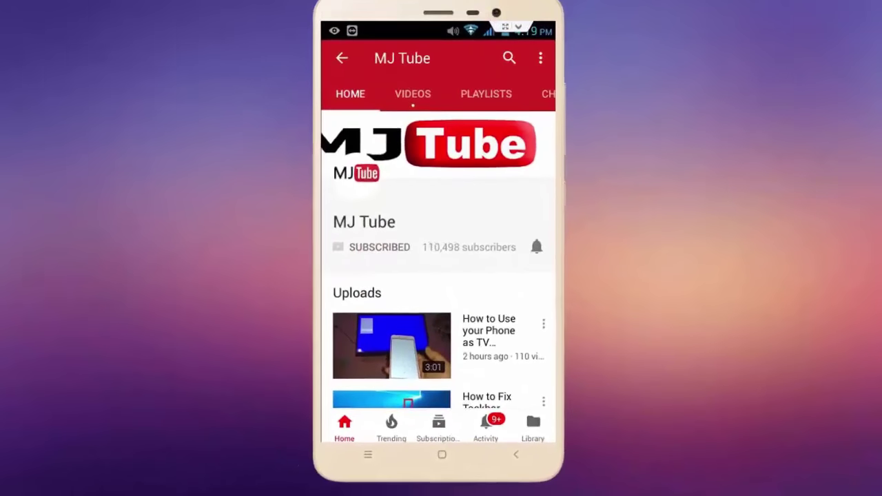
Step: Turn on All notifications for the MJ Tube YouTube channel via the bell icon
left_click(536, 246)
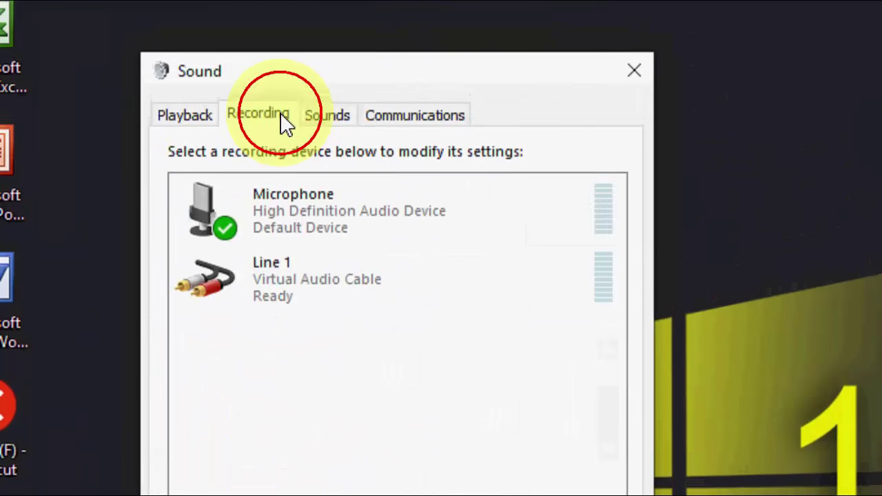
Step: Open the Microphone's Properties and view the Listen tab's playback device options
right_click(295, 217)
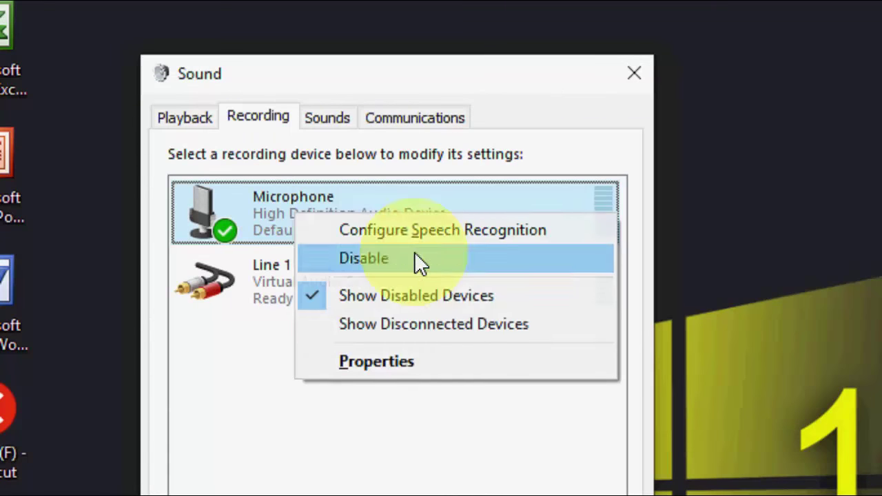
left_click(462, 360)
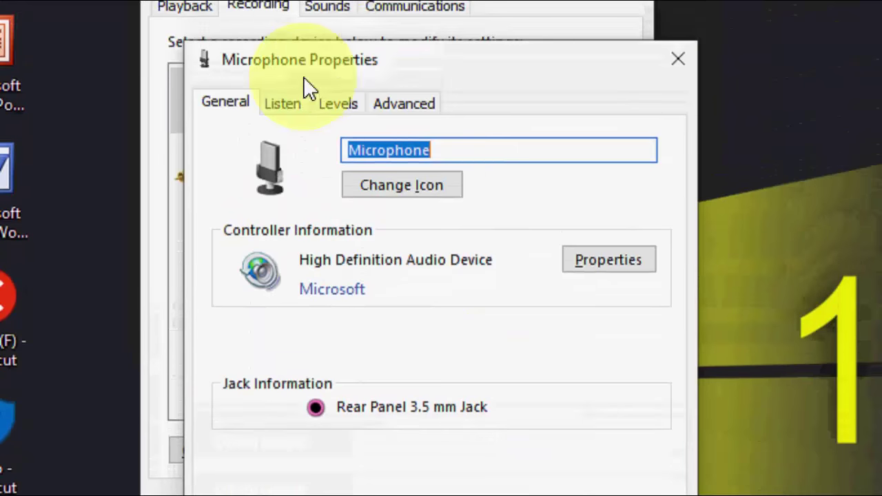
left_click(288, 118)
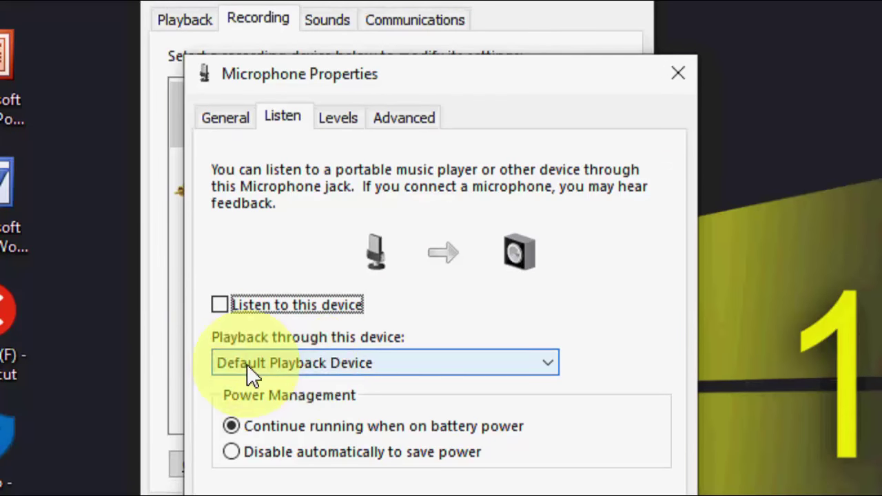
left_click(318, 364)
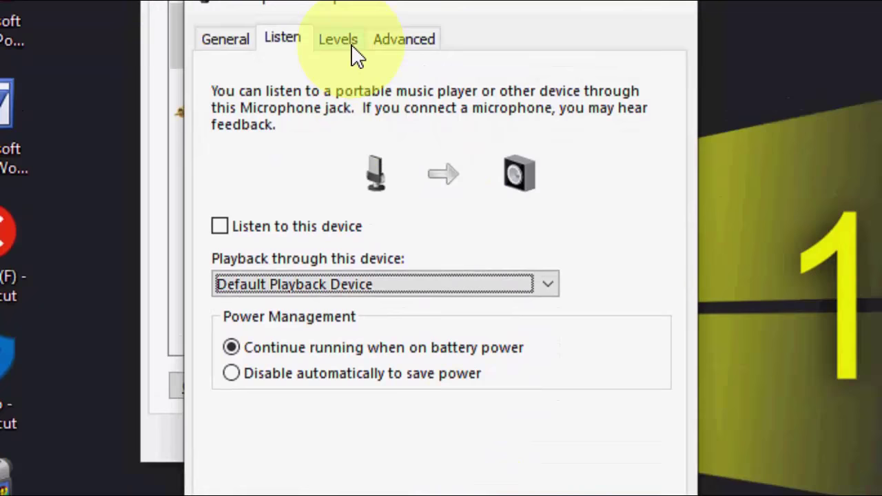
Step: Keep the Microphone level at 100 and CD Quality 16-bit 44100 Hz format, then cancel
left_click(348, 44)
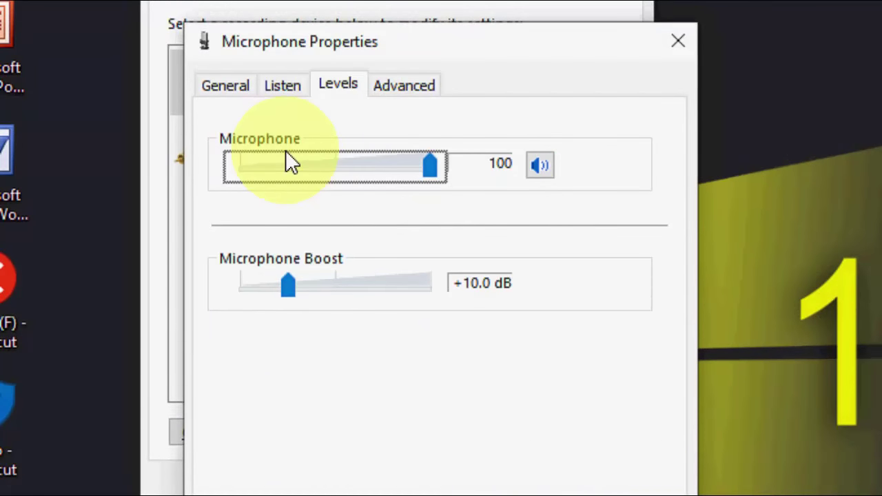
mouse_move(435, 170)
left_mouse_down()
mouse_move(356, 161)
mouse_move(472, 197)
left_mouse_up()
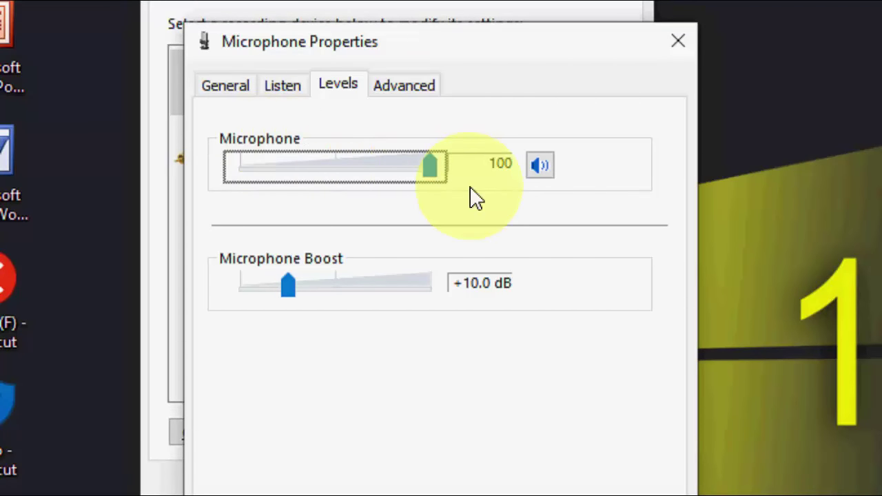
left_click(386, 100)
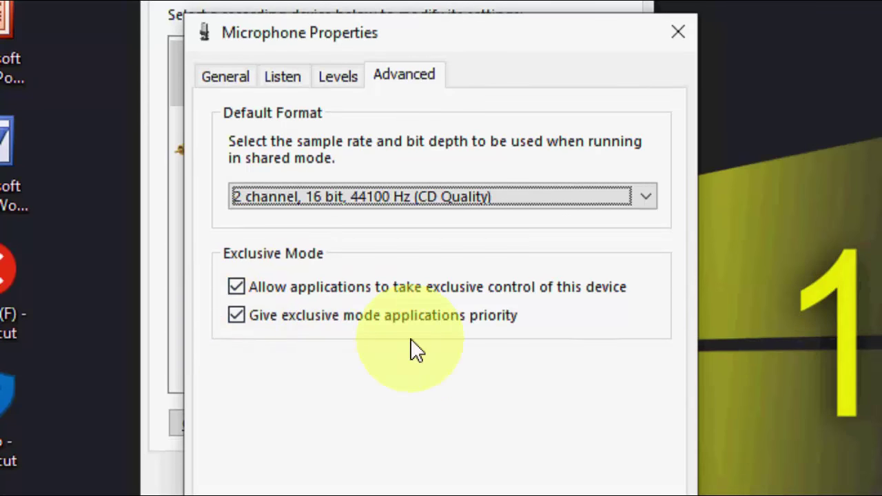
left_click(363, 204)
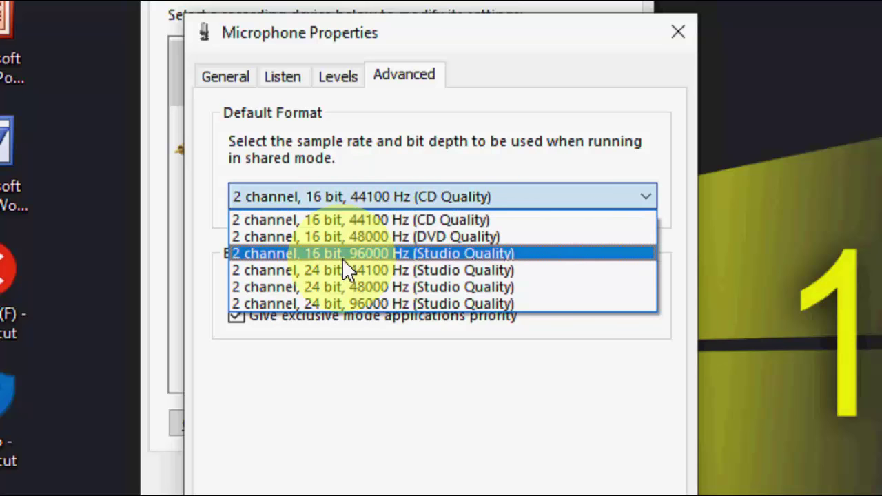
left_click(365, 222)
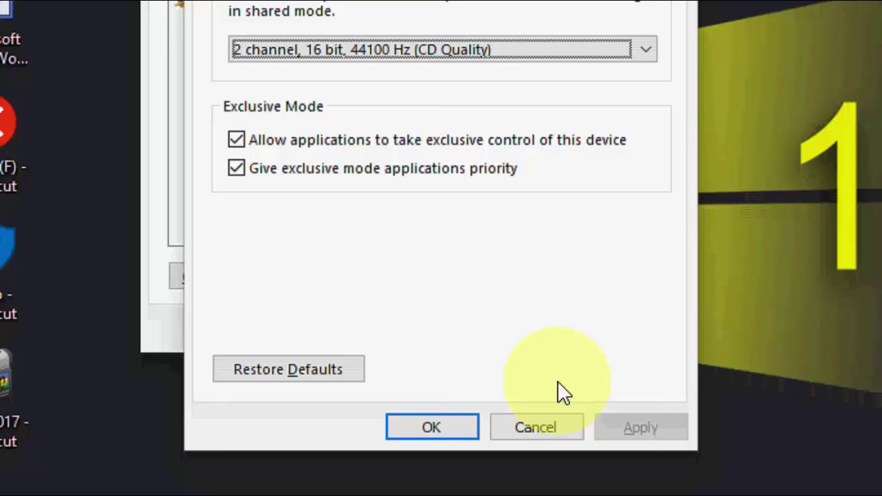
left_click(555, 467)
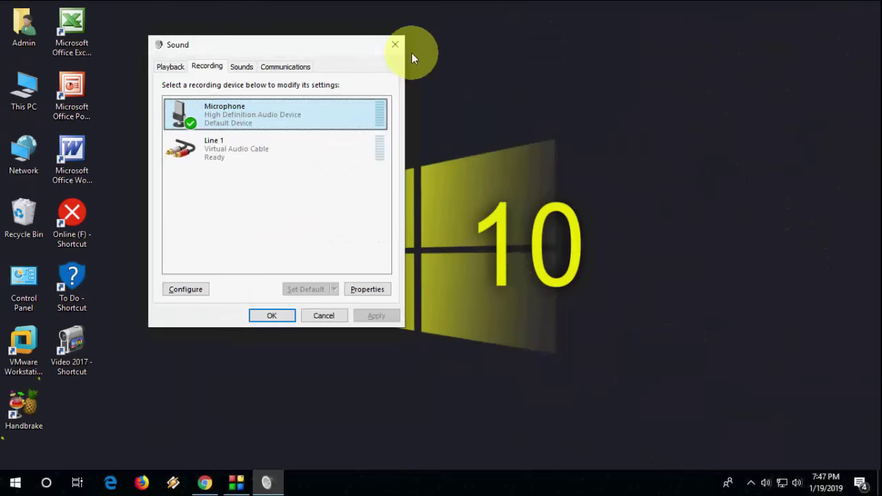
Step: Close the Sound window and open the Microphone page in Privacy settings
left_click(398, 46)
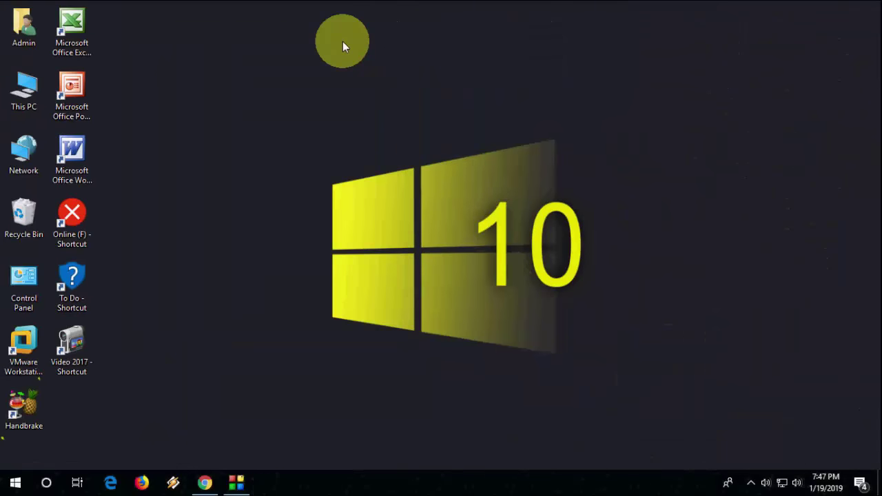
left_click(15, 482)
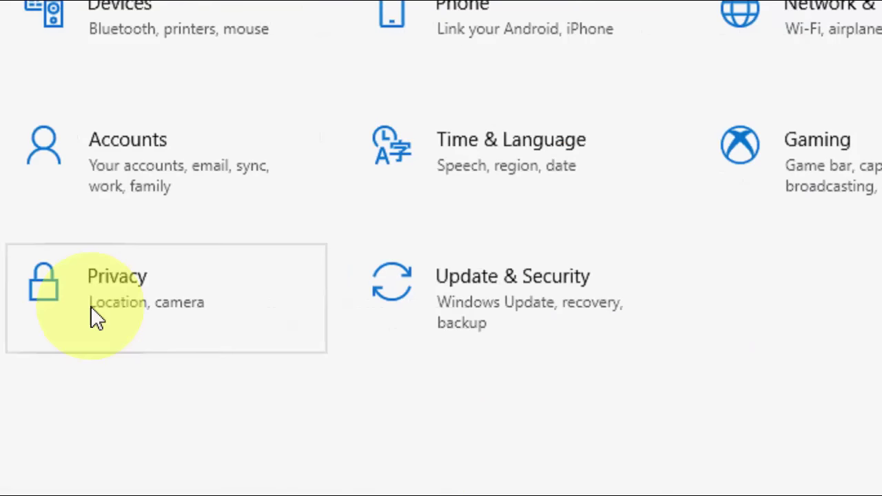
left_click(116, 427)
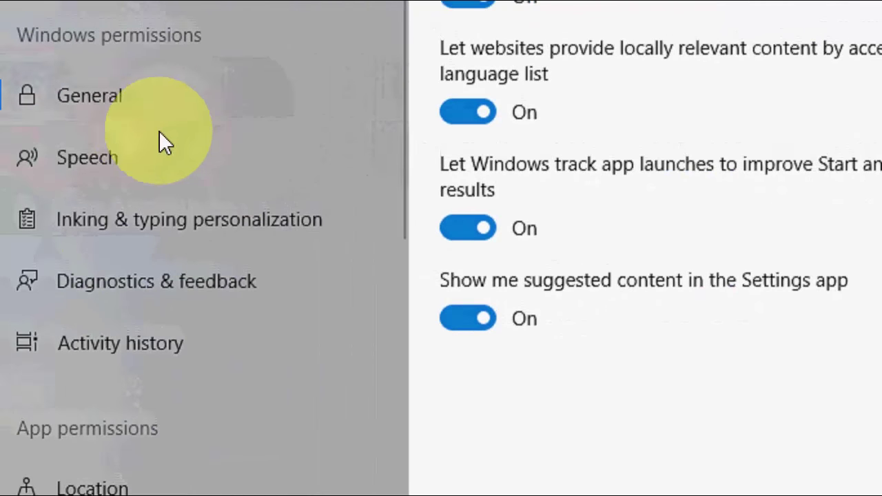
scroll(162, 148, "down", 5)
left_click(94, 206)
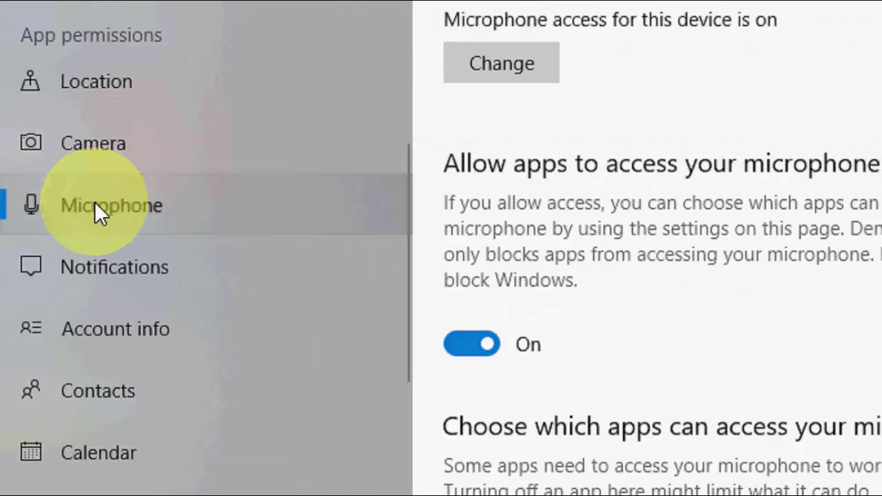
Step: Confirm microphone access is allowed and review which apps can use the microphone
left_click(451, 369)
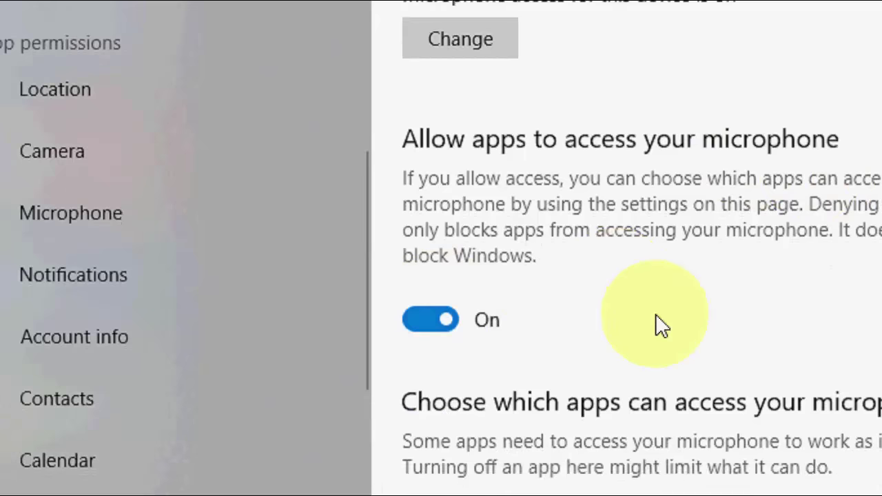
scroll(689, 317, "down", 5)
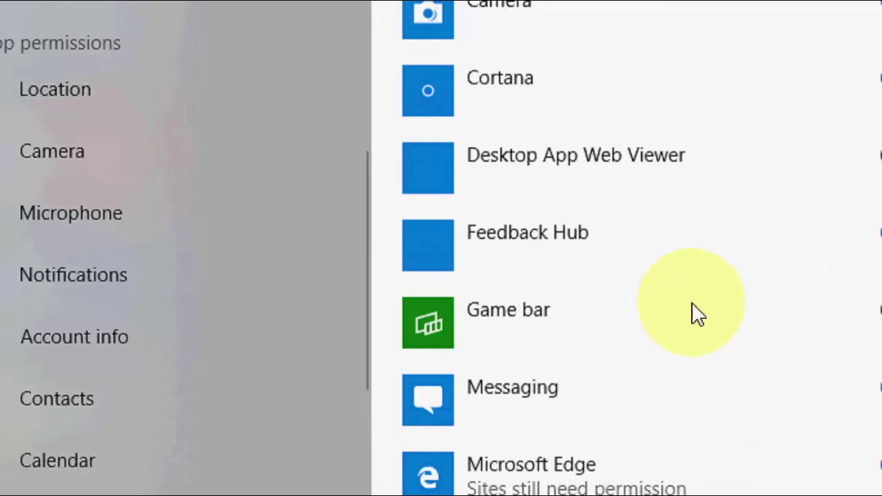
scroll(413, 224, "down", 4)
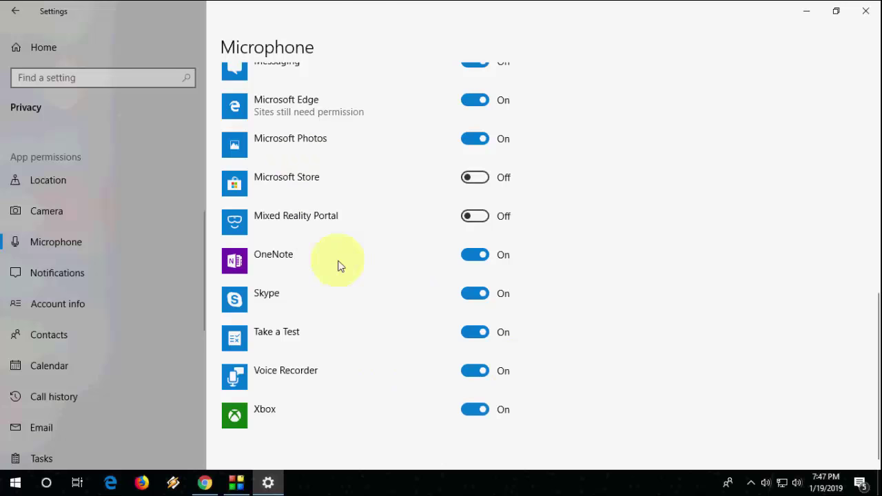
scroll(334, 275, "up", 2)
scroll(334, 289, "down", 2)
scroll(343, 385, "up", 2)
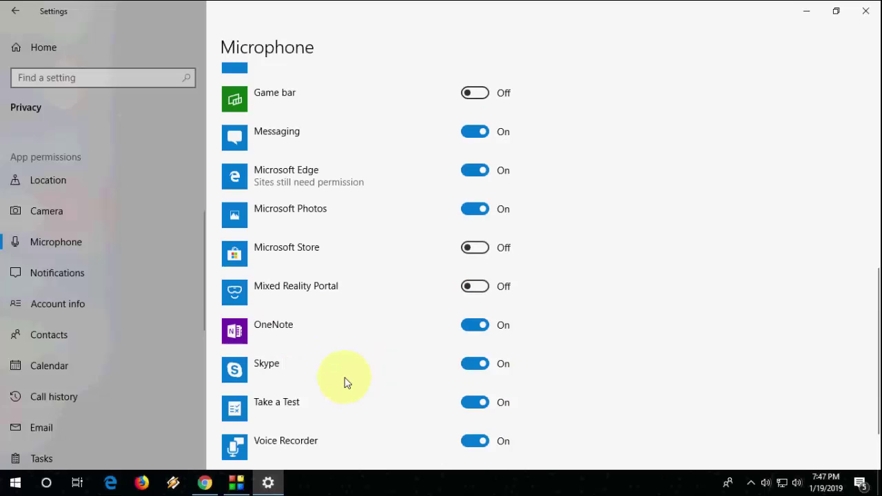
Step: Close Settings and expand Audio inputs and outputs in Computer Management's Device Manager
left_click(865, 11)
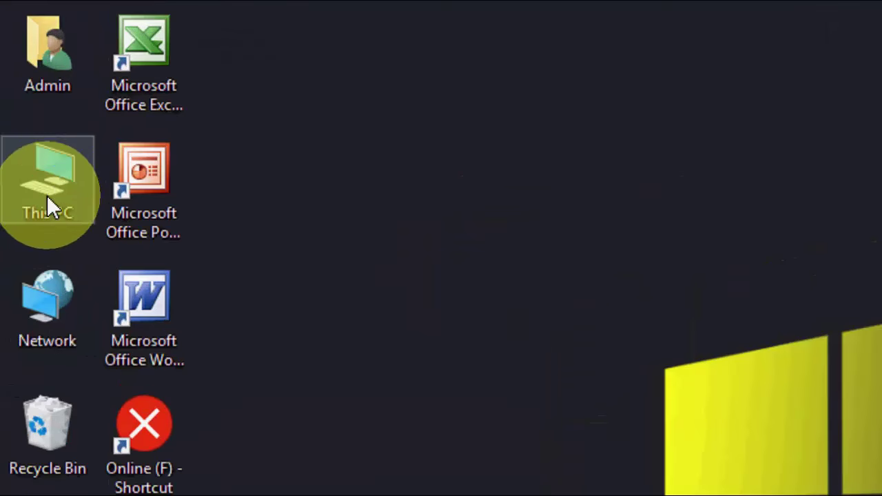
right_click(26, 93)
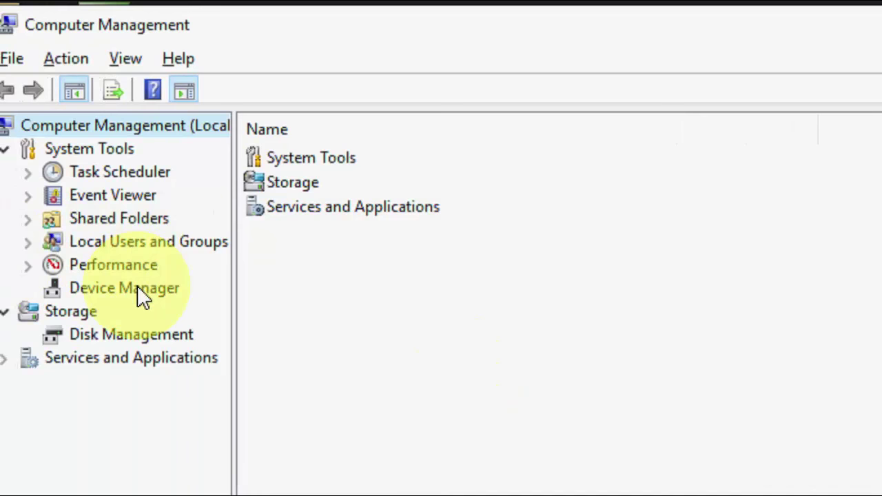
left_click(138, 289)
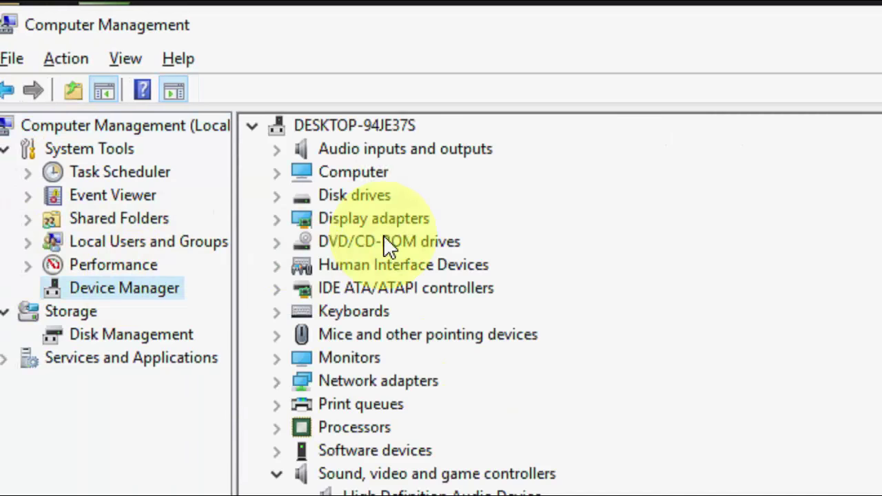
left_click(277, 149)
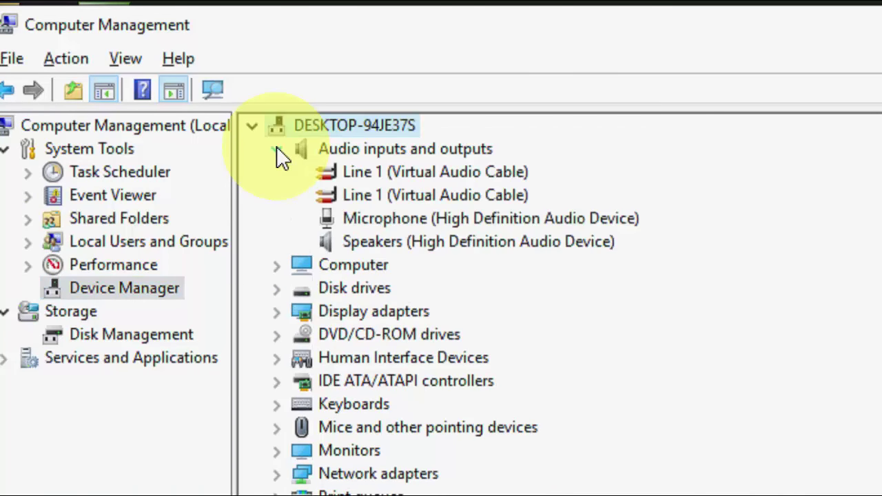
Step: Update the Microphone driver, picking the Audio Endpoint driver from this computer, and minimize the window
right_click(417, 219)
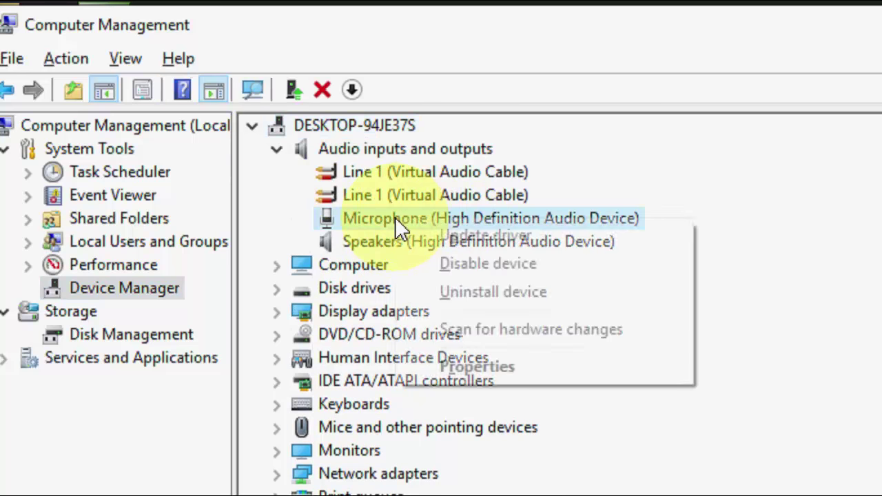
left_click(494, 235)
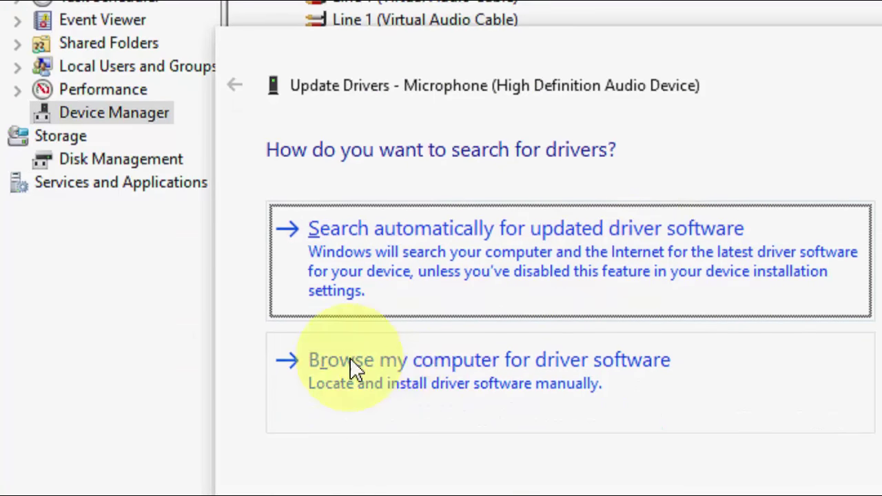
left_click(496, 377)
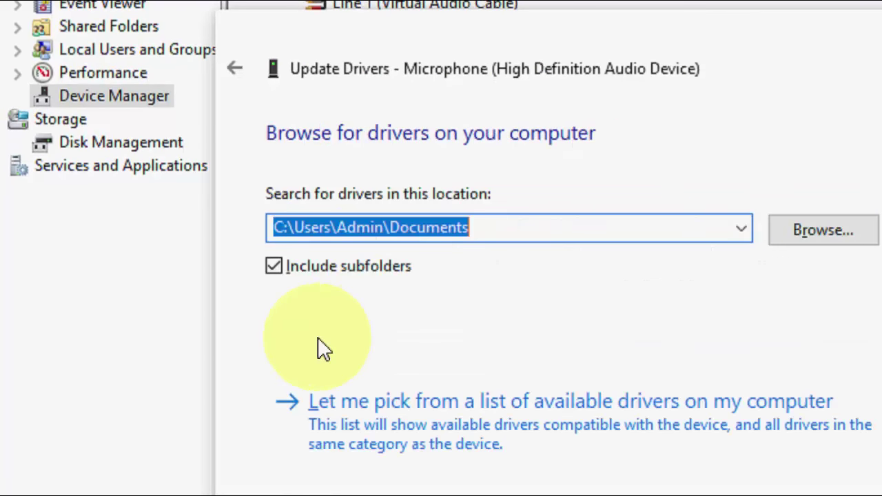
left_click(423, 414)
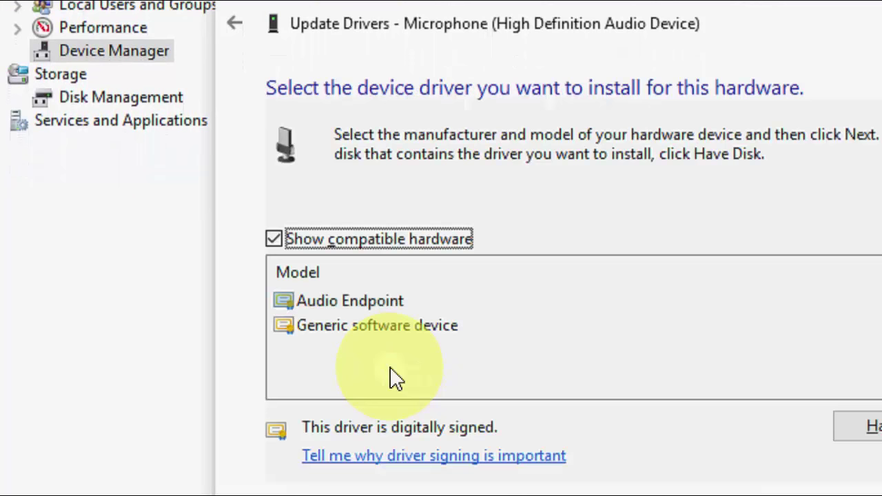
left_click(354, 333)
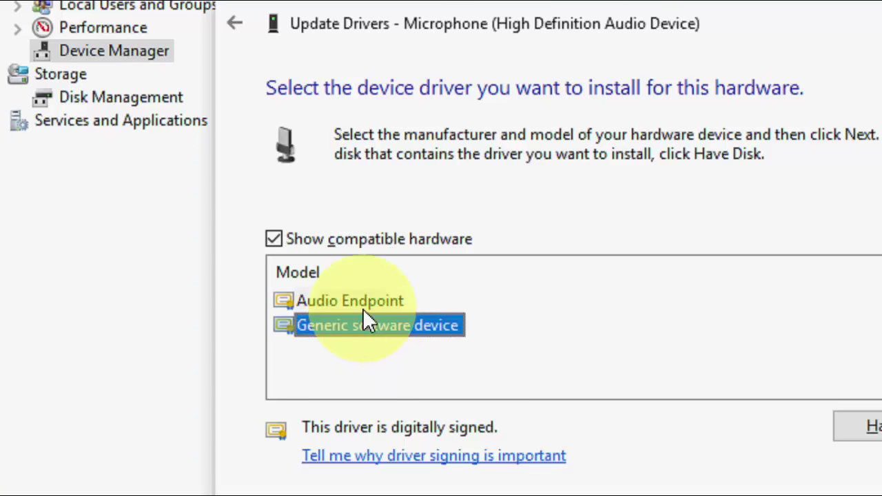
left_click(362, 308)
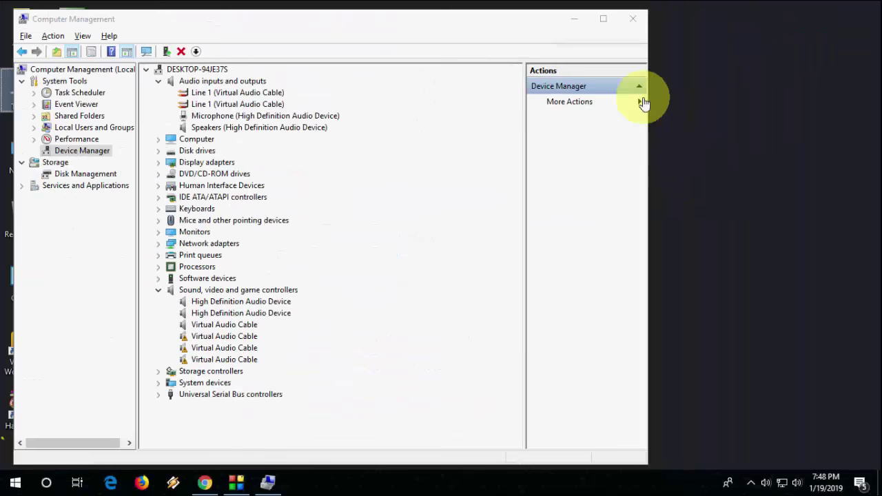
left_click(573, 18)
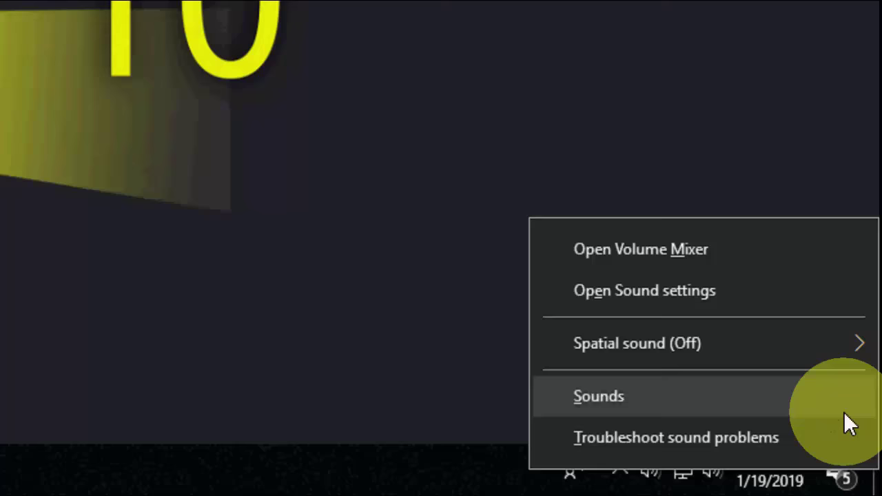
left_click(846, 408)
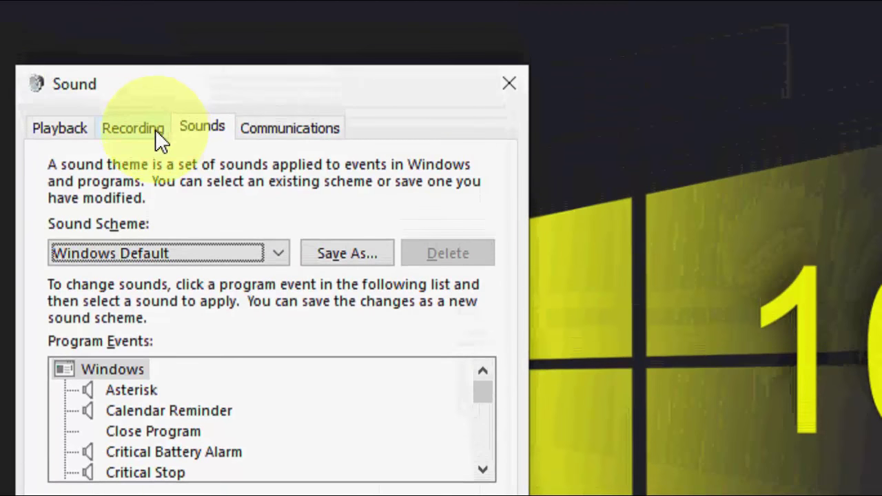
left_click(155, 129)
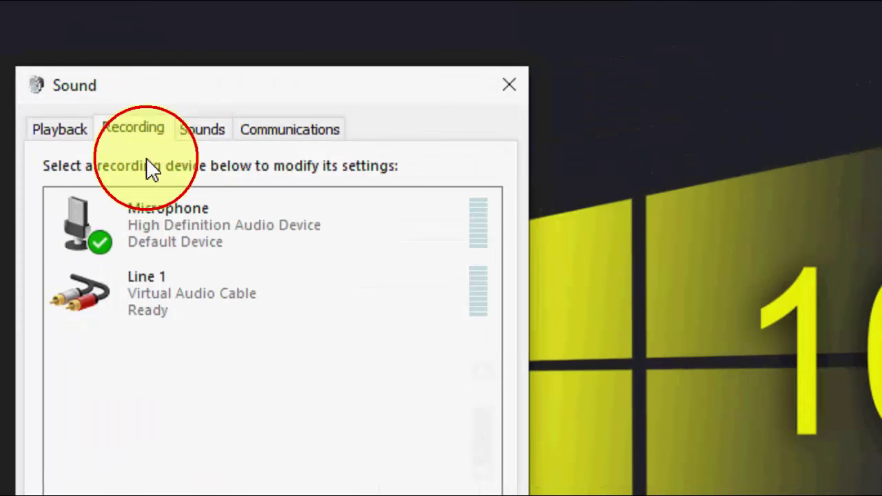
right_click(166, 218)
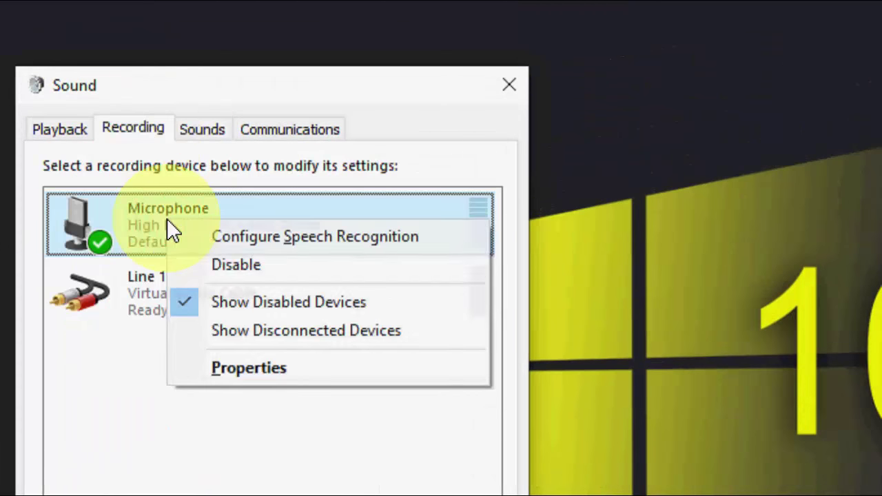
left_click(337, 236)
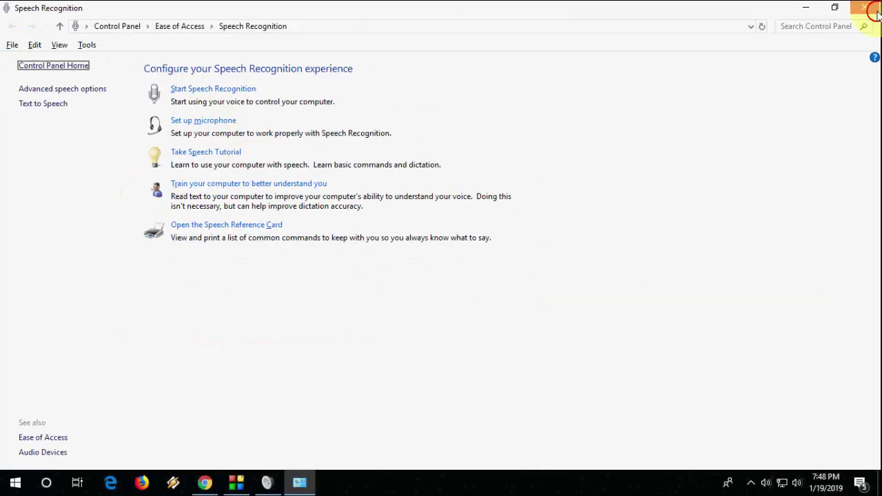
left_click(874, 10)
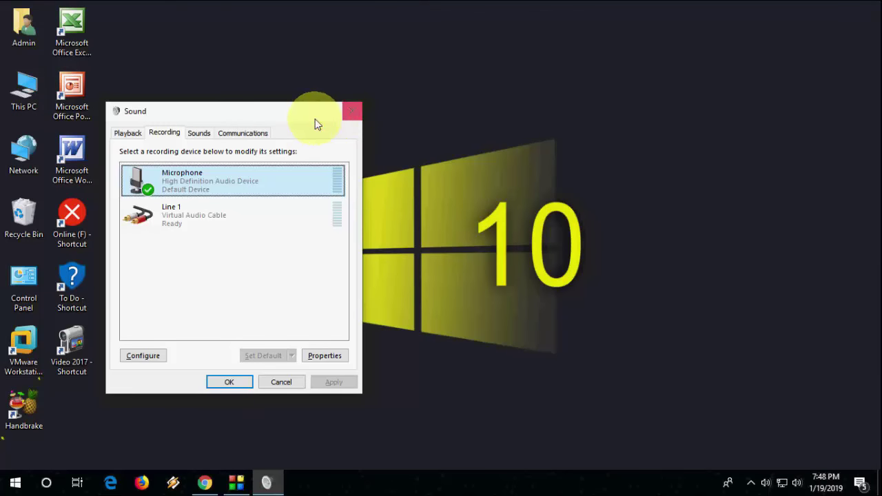
left_click(351, 112)
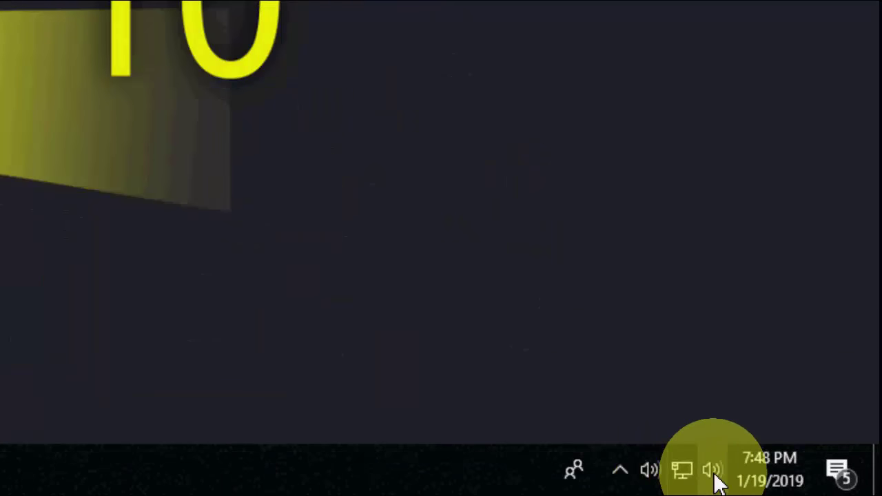
right_click(797, 482)
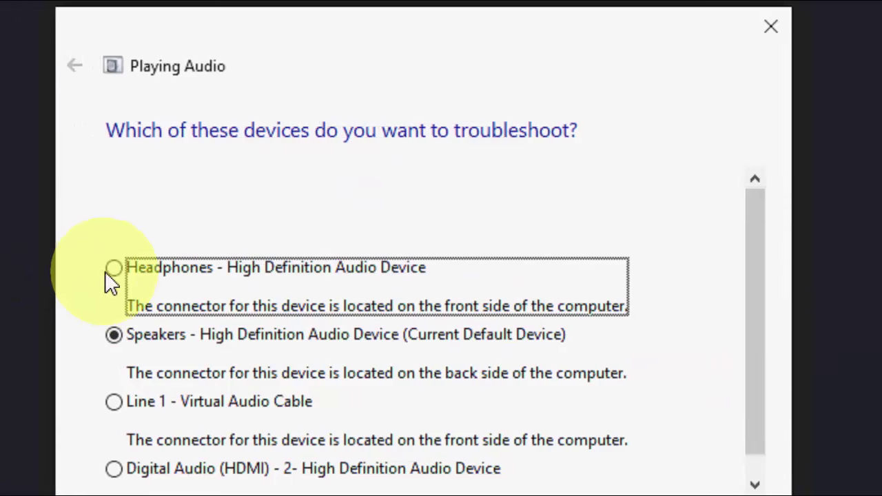
left_click(130, 268)
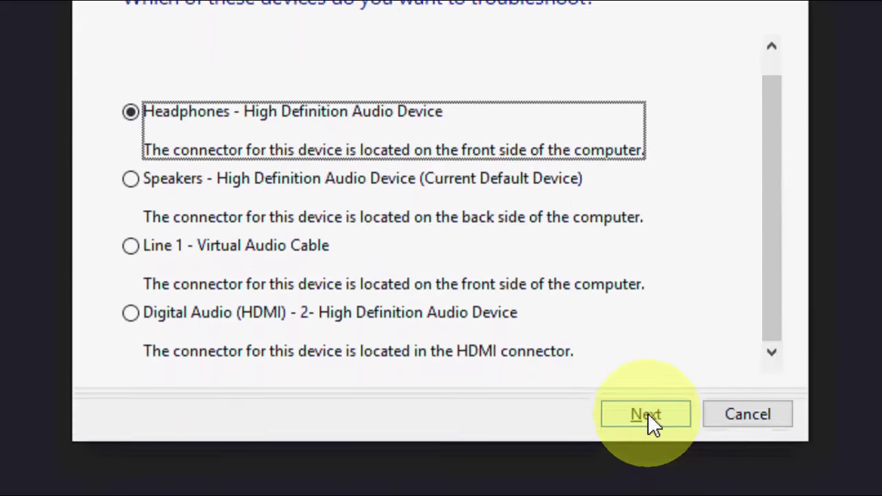
left_click(806, 205)
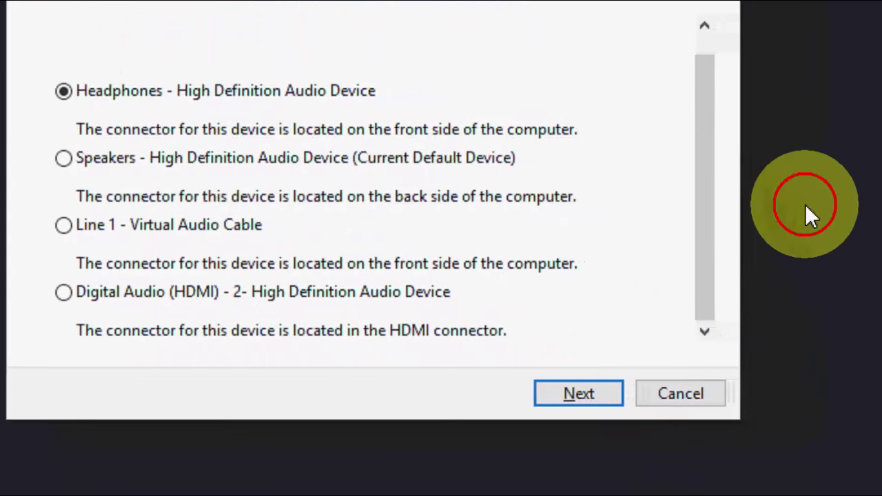
left_click(615, 100)
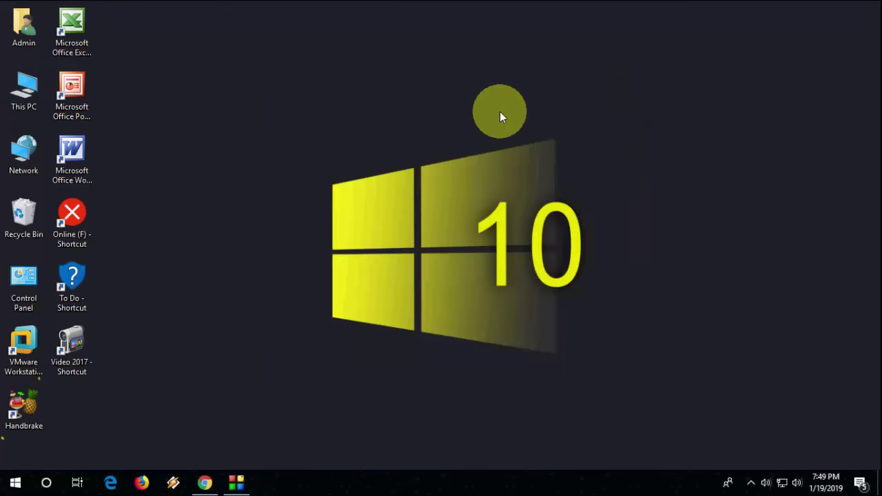